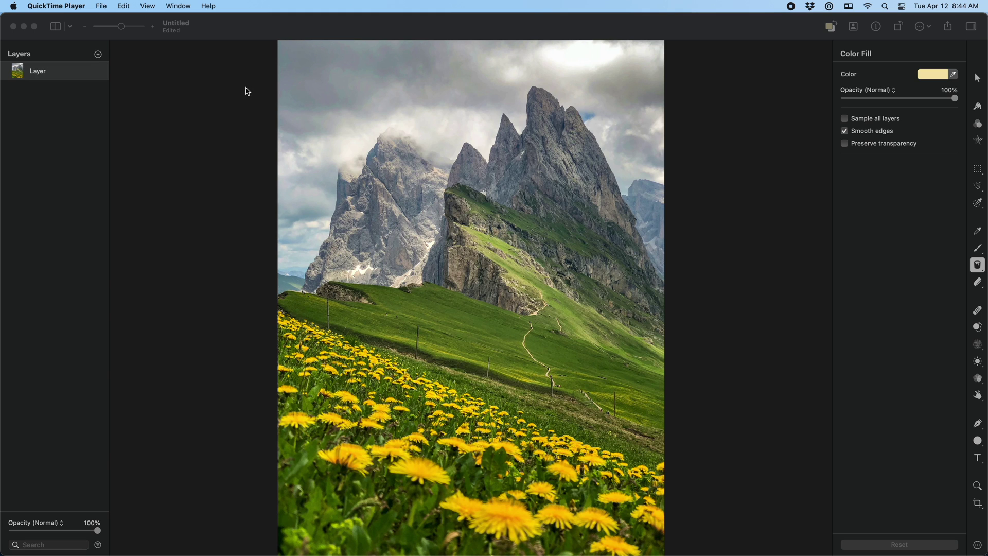
Step: Bring Pixelmator Pro, with the Dolomites mountain-and-dandelion photo open, to the front
left_click(221, 95)
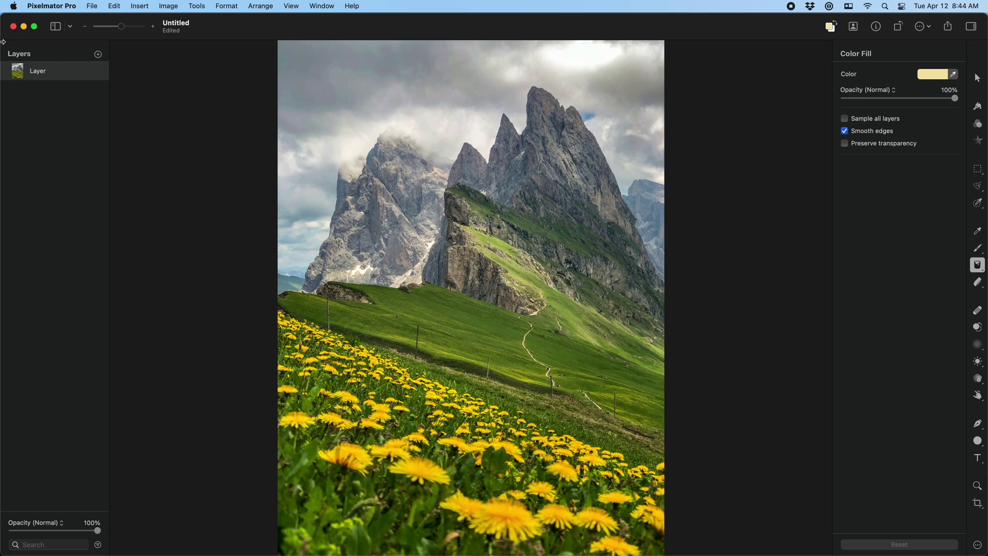
Step: Duplicate the photo layer and give the copy Exposure 65% and Temperature -17%
right_click(53, 67)
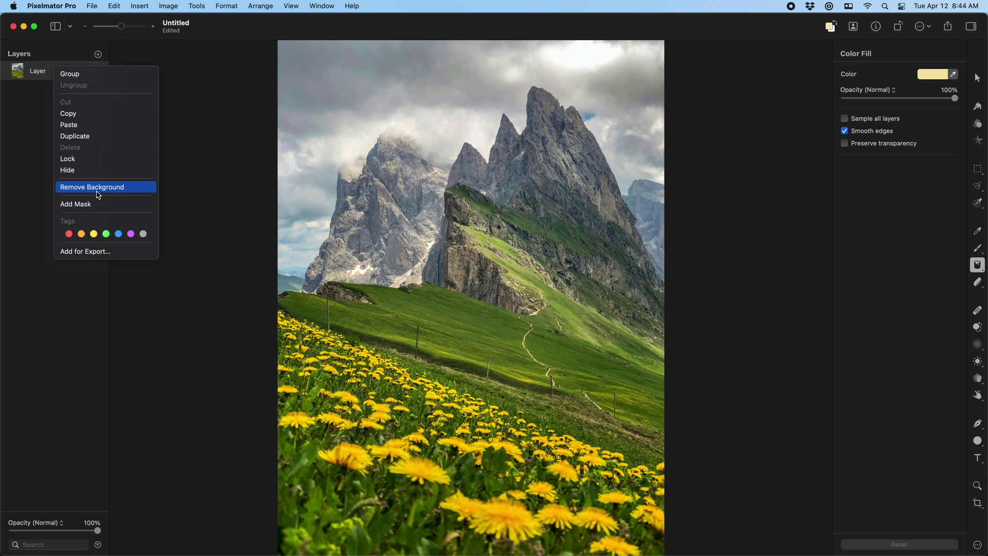
left_click(100, 135)
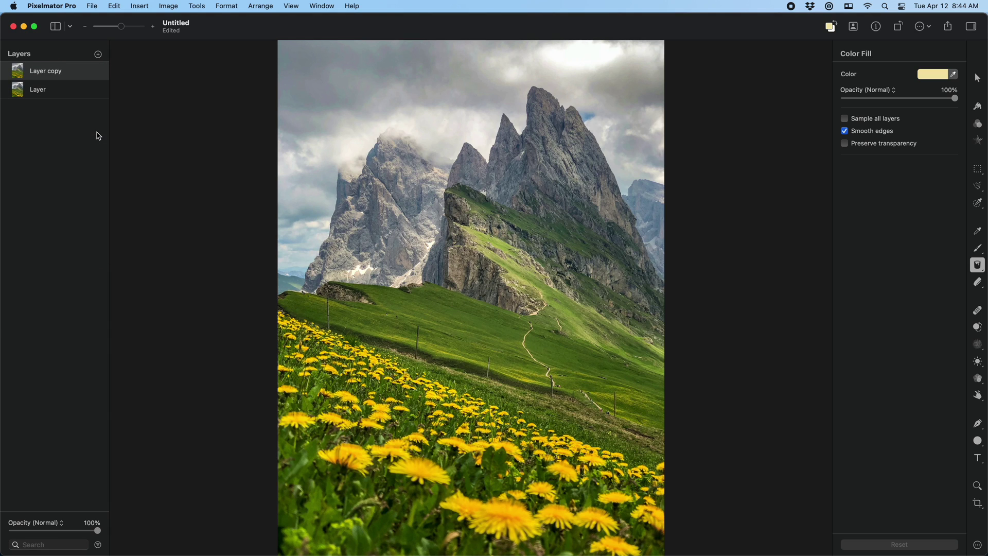
left_click(977, 140)
left_click(977, 125)
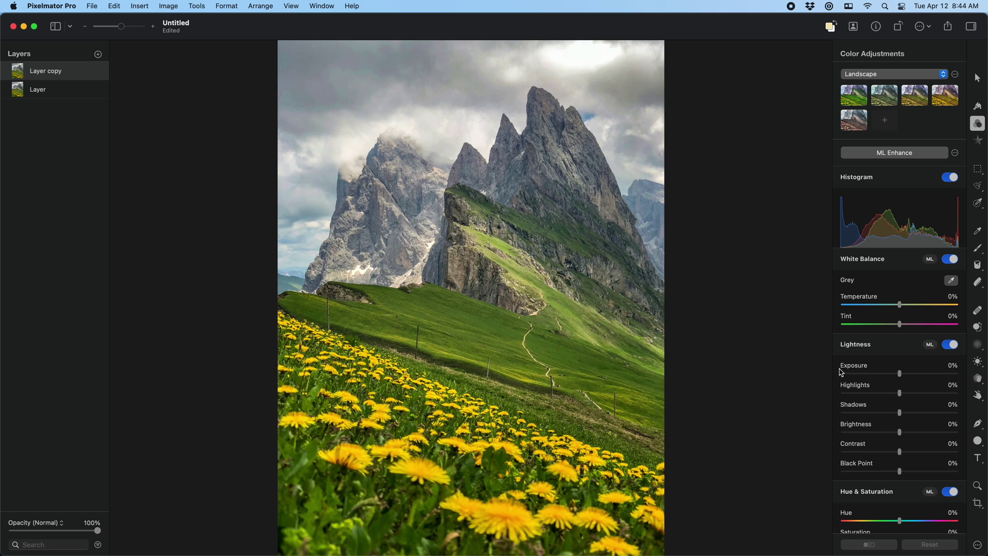
left_click_drag(900, 373, 918, 374)
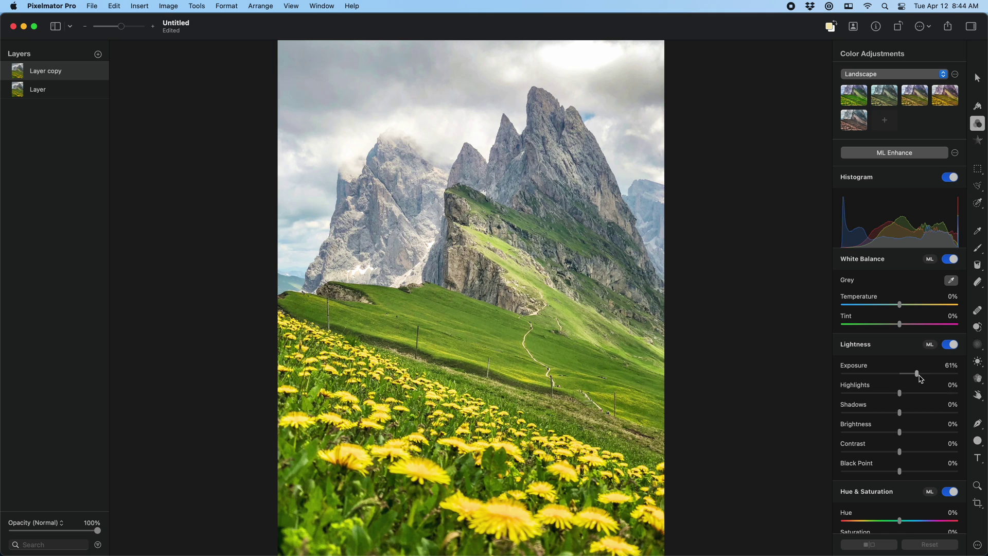
left_click_drag(899, 305, 889, 305)
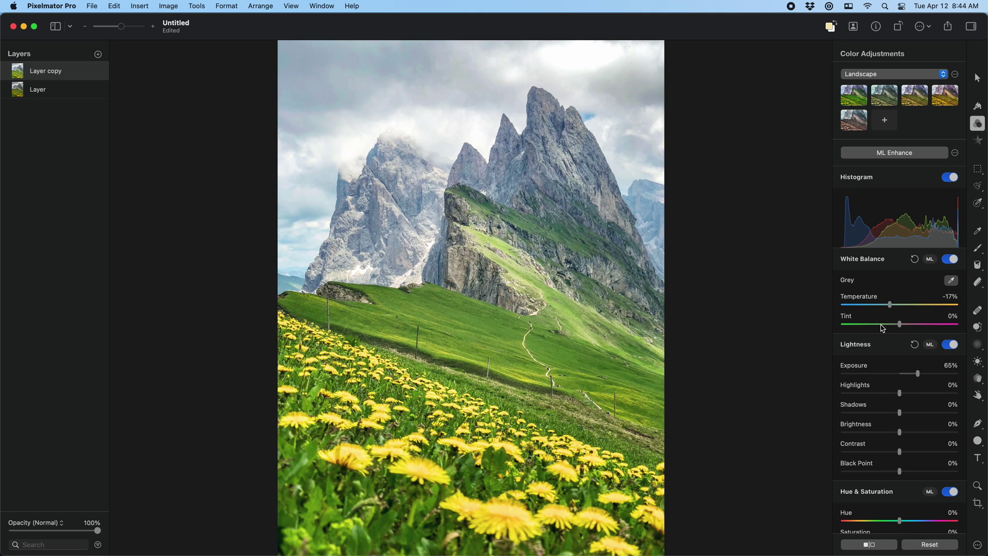
Step: Mask Layer copy with an upward vertical gradient, then hide it to compare
right_click(58, 75)
left_click(85, 225)
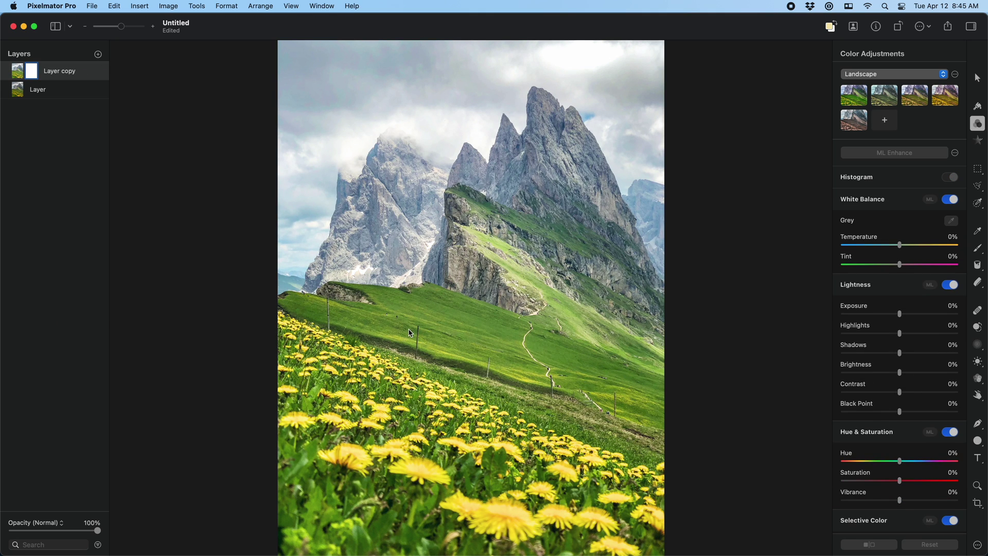
key("n")
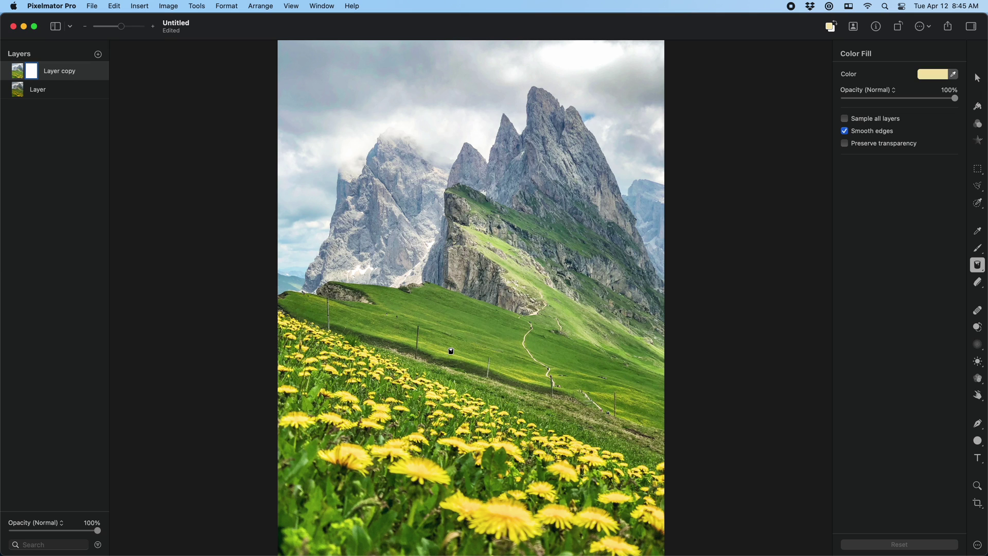
key("g")
left_click_drag(453, 416, 447, 108)
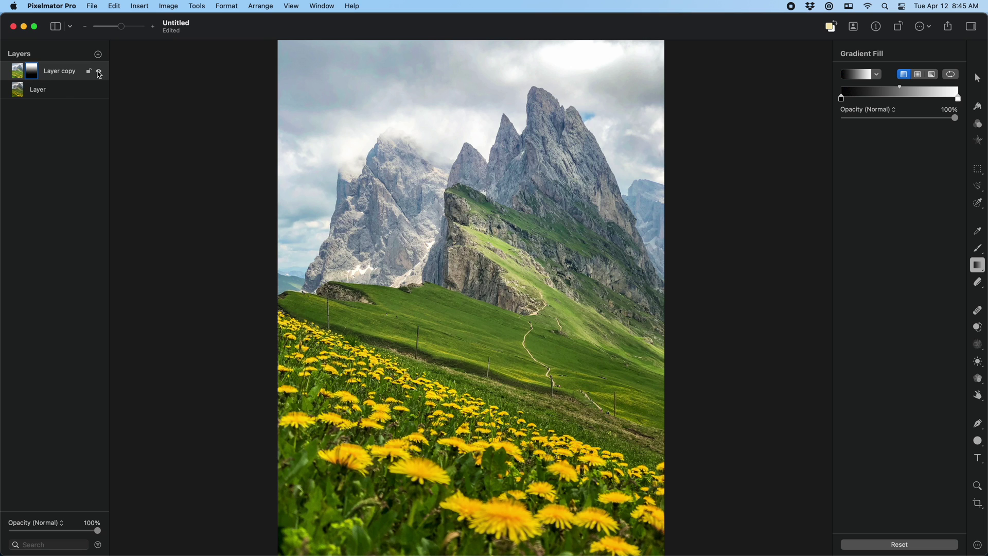
left_click(99, 73)
Step: Make Layer copy visible again
left_click(99, 73)
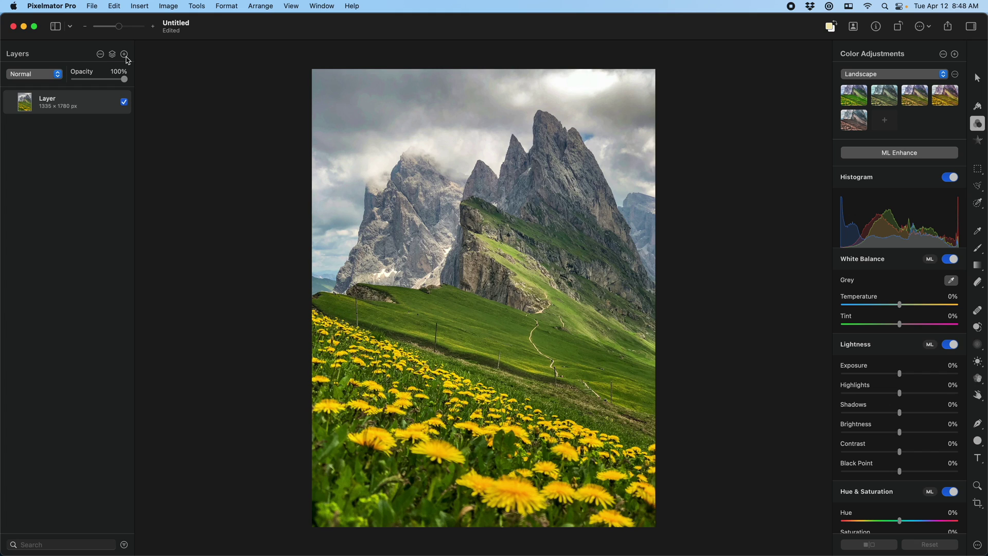
Step: Add a Color Adjustments layer above the photo with Exposure raised to 76%
left_click(112, 55)
left_click(58, 54)
left_click(113, 55)
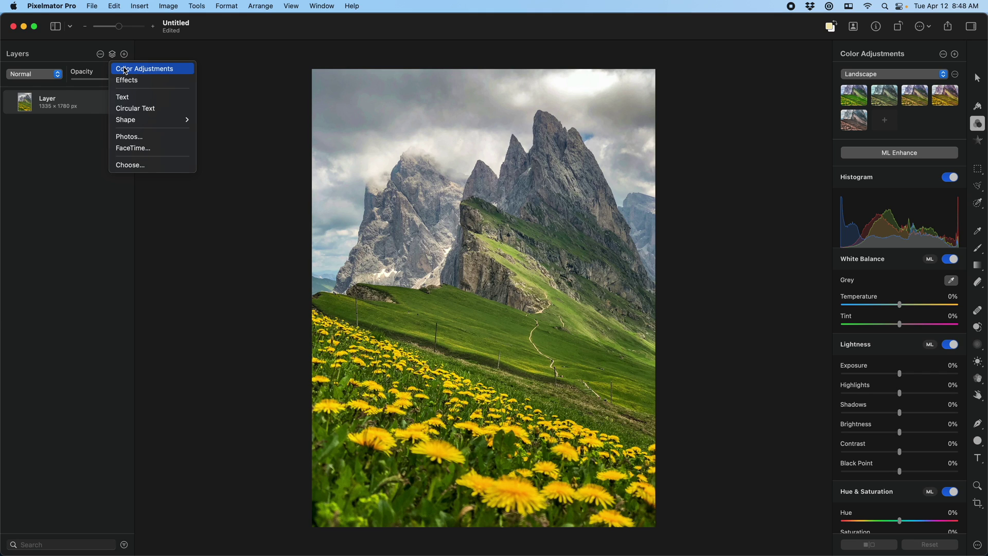
left_click(125, 70)
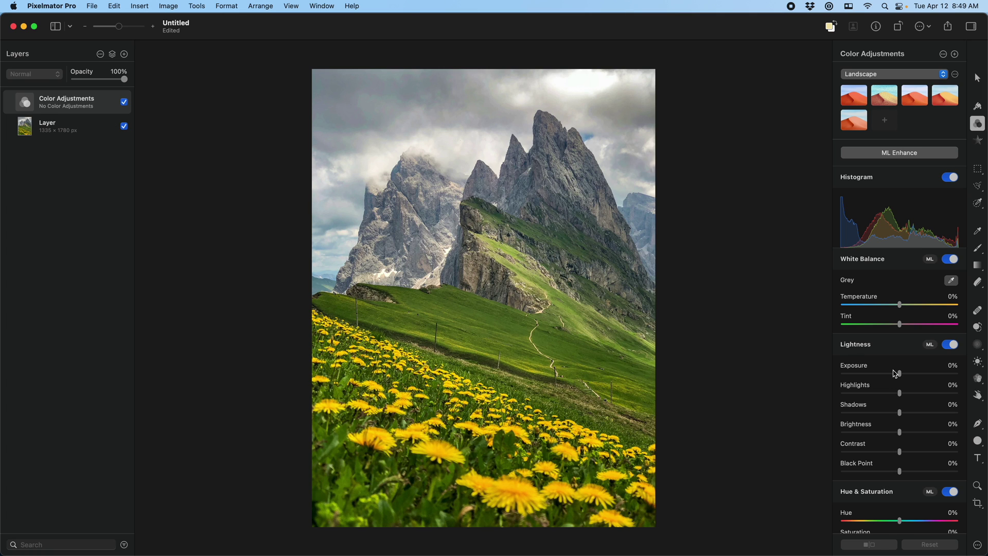
left_click_drag(900, 374, 921, 376)
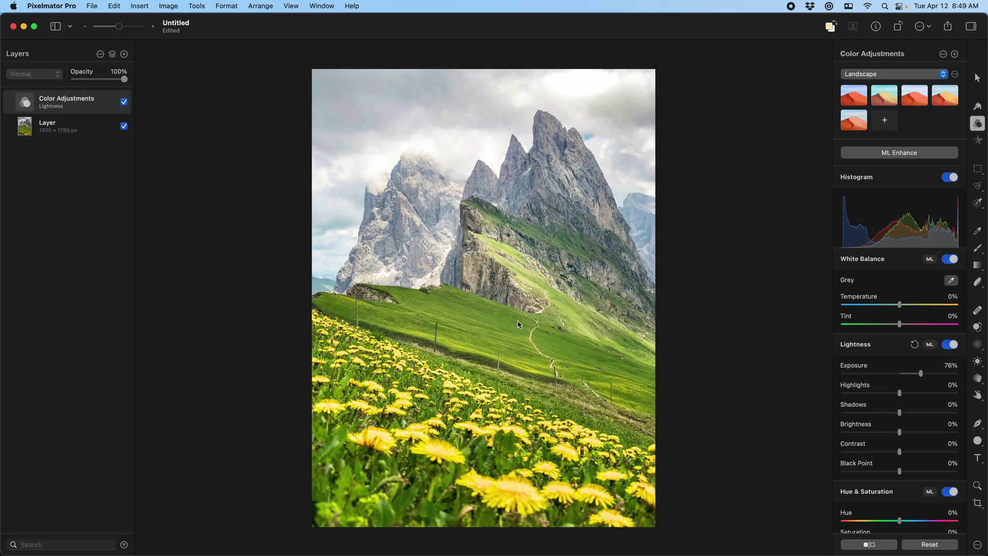
Step: Mask the adjustment with an upward vertical gradient so only the top brightens, then select the photo
right_click(86, 106)
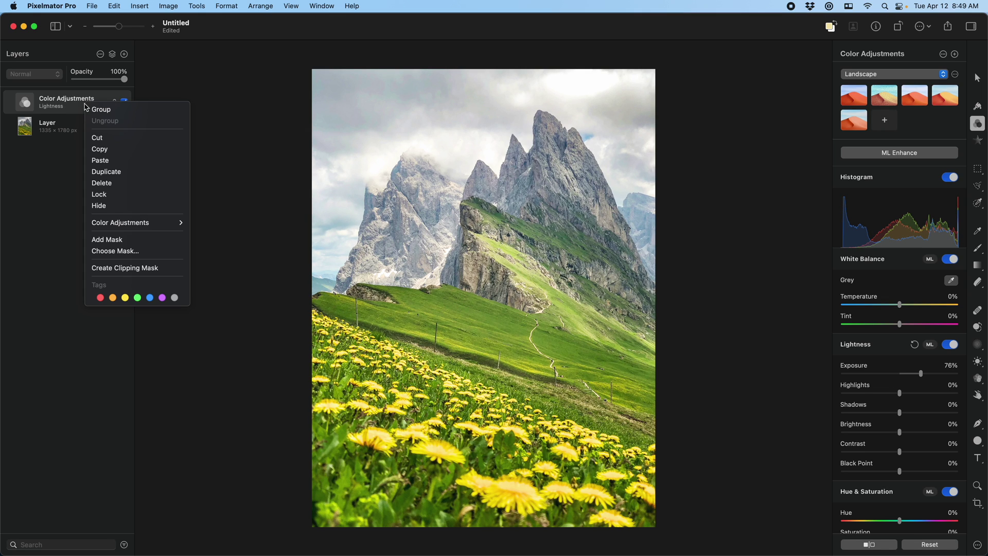
left_click(110, 240)
key("g")
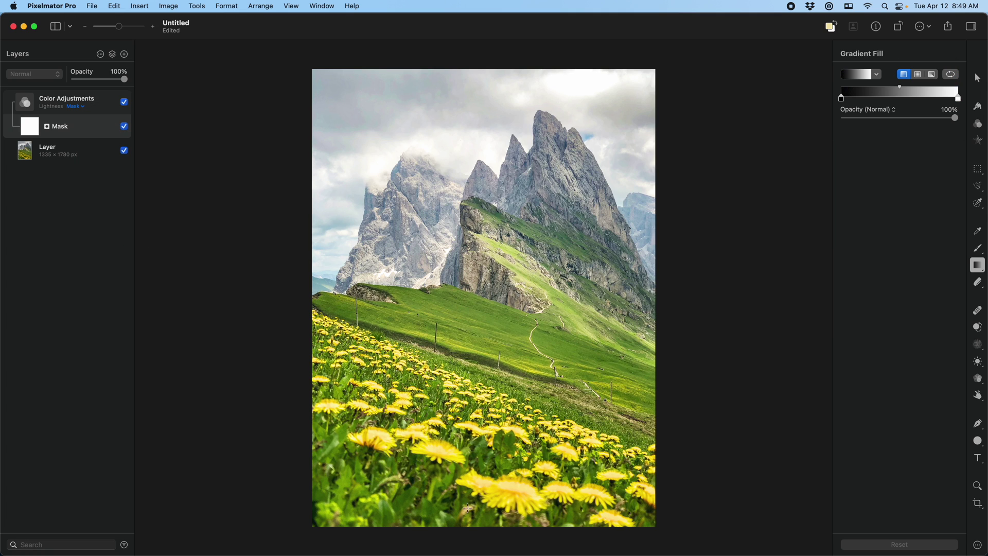
left_click_drag(483, 516, 474, 131)
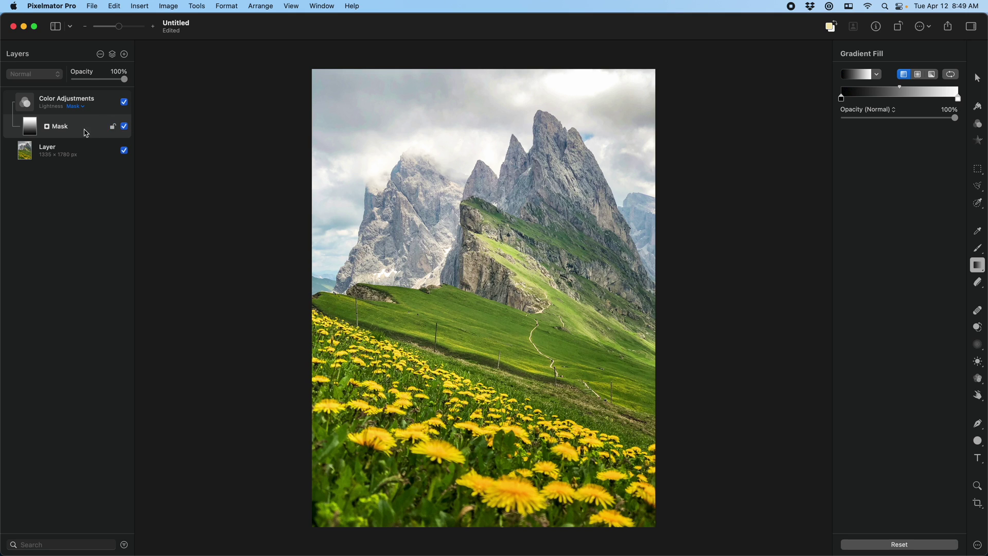
left_click(58, 150)
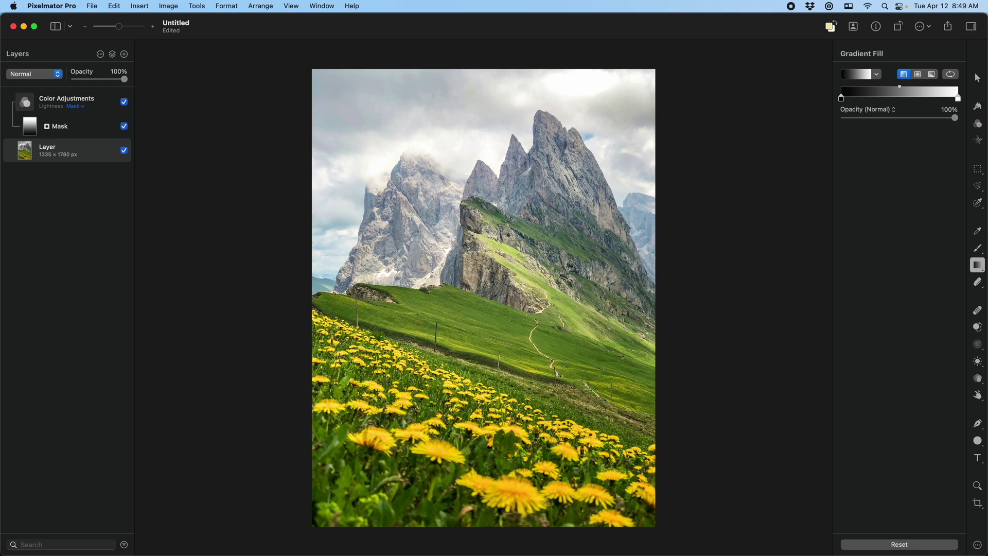
key("v")
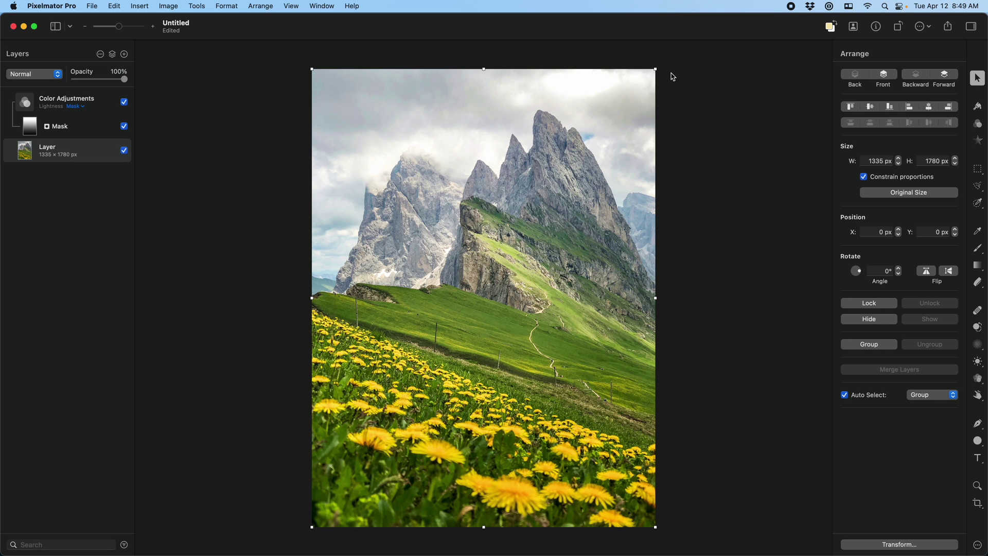
Step: Scale the photo to 1444 × 1925 px at -54, -72 px, then compare with the adjustment toggled
key("super+f")
left_click_drag(655, 69, 683, 40)
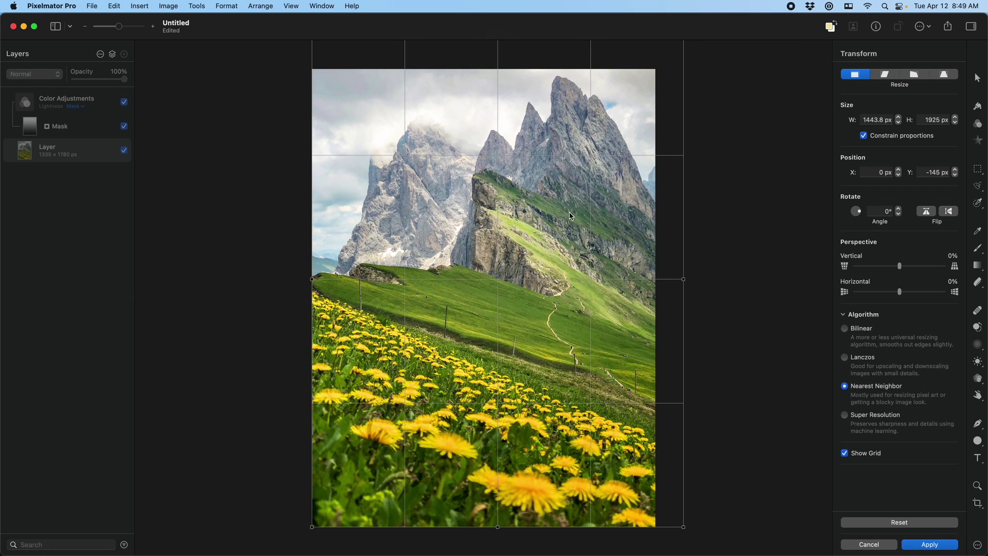
left_click_drag(561, 236, 544, 256)
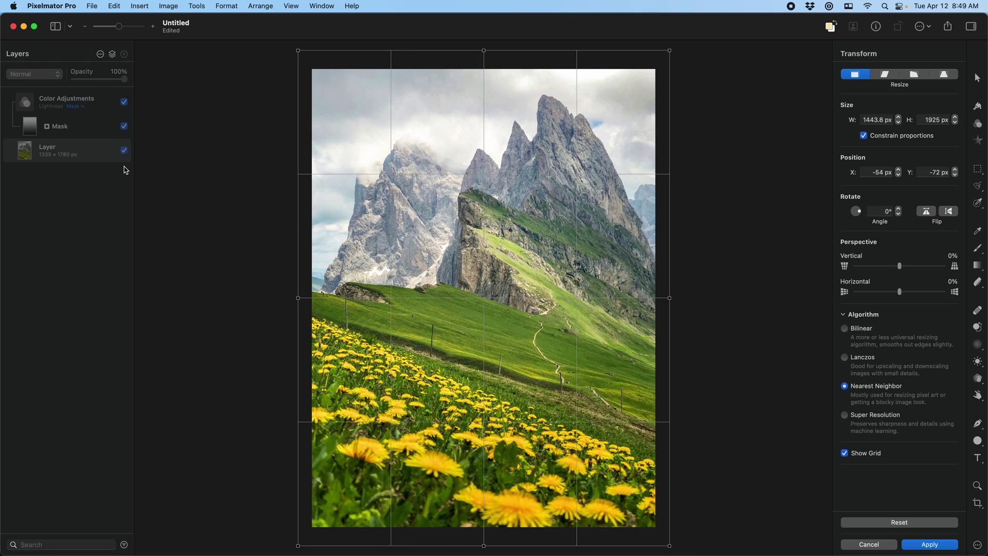
key("Return")
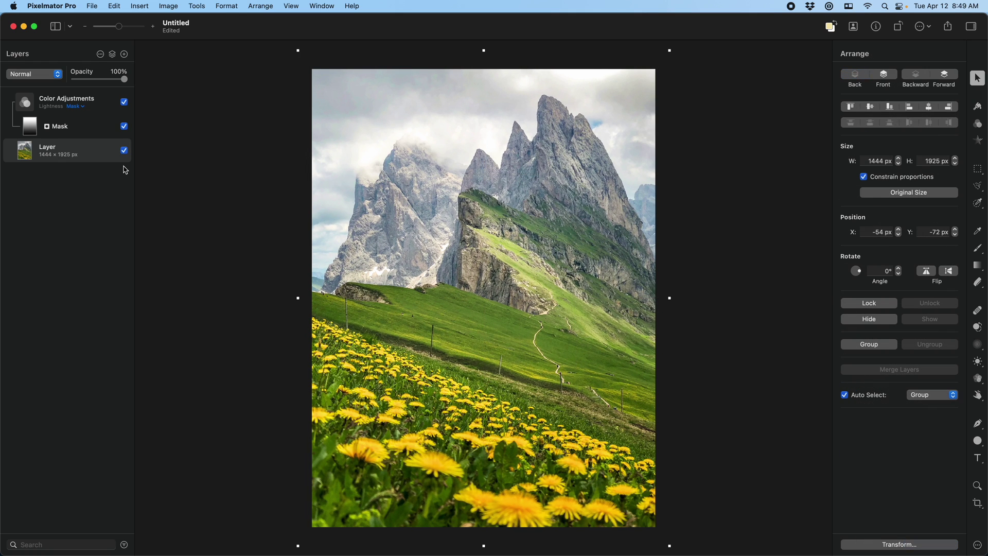
left_click(124, 103)
left_click(125, 103)
Step: Insert an Effects layer holding a 10 px Gaussian blur above the photo
left_click(113, 55)
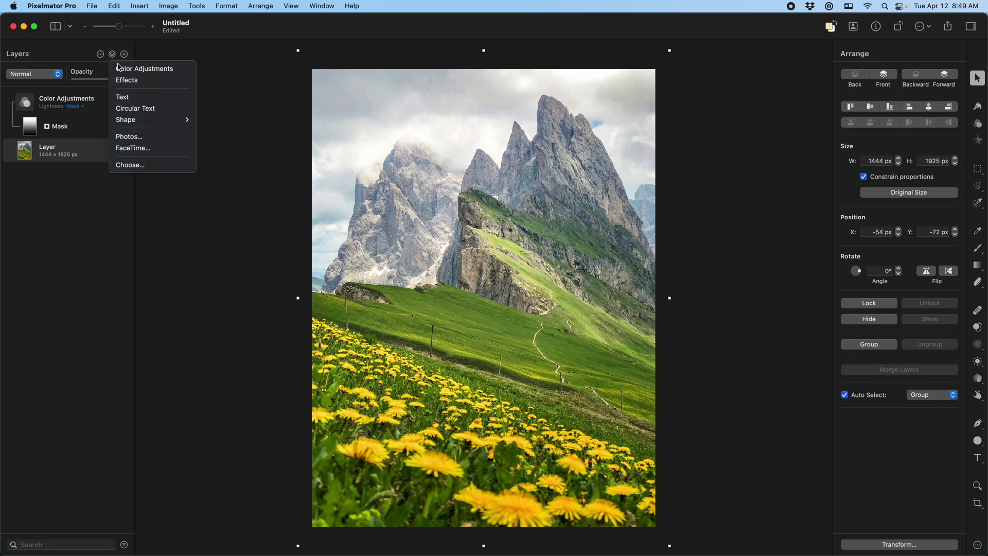
left_click(130, 81)
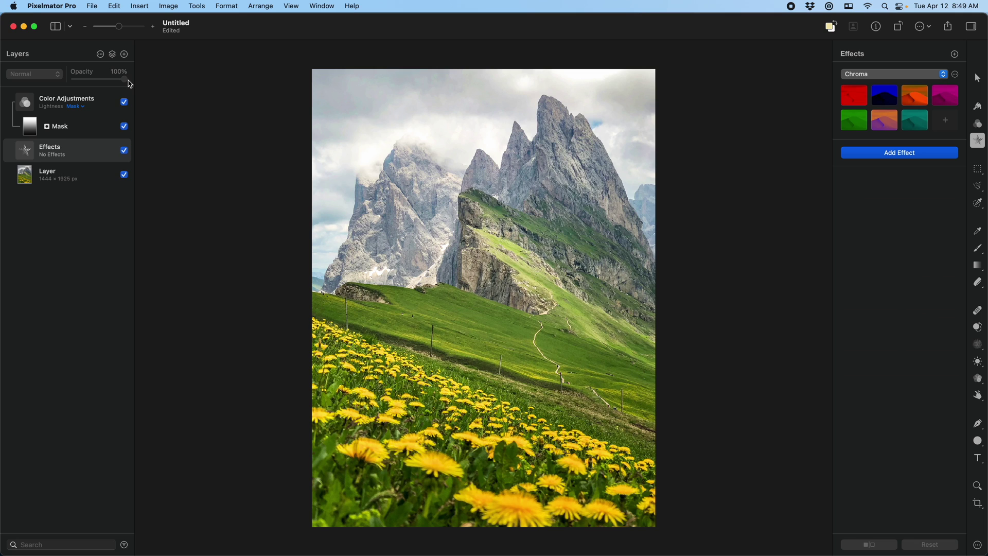
left_click(861, 78)
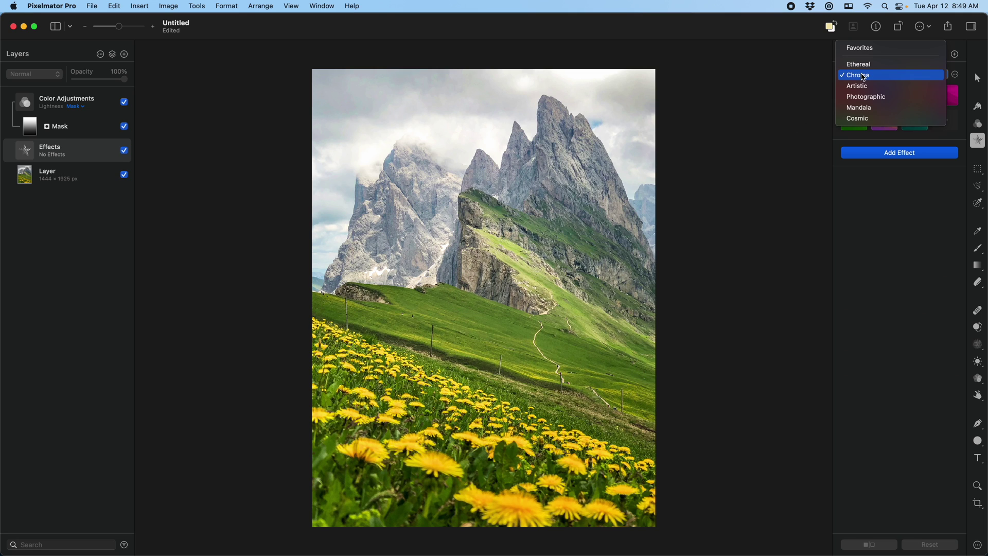
left_click(864, 76)
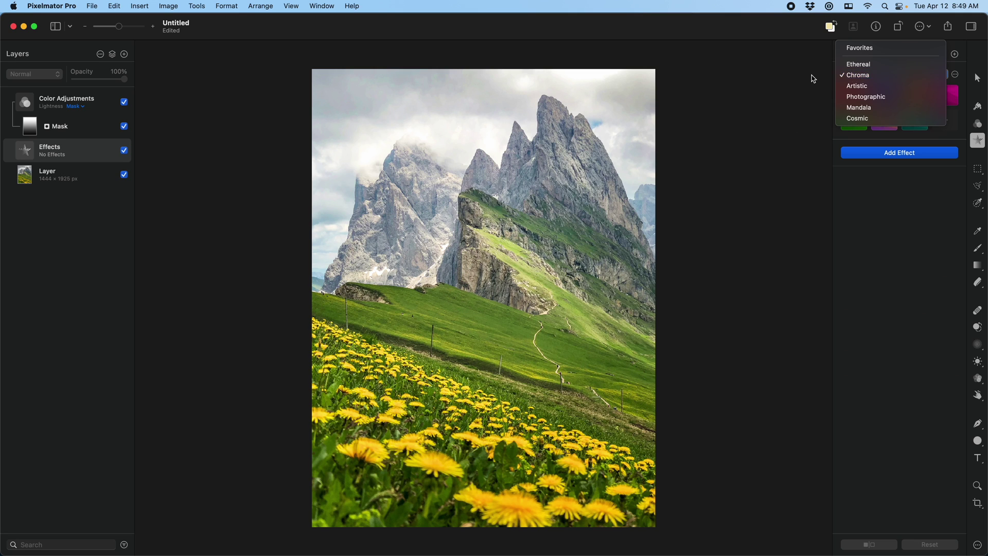
left_click(882, 155)
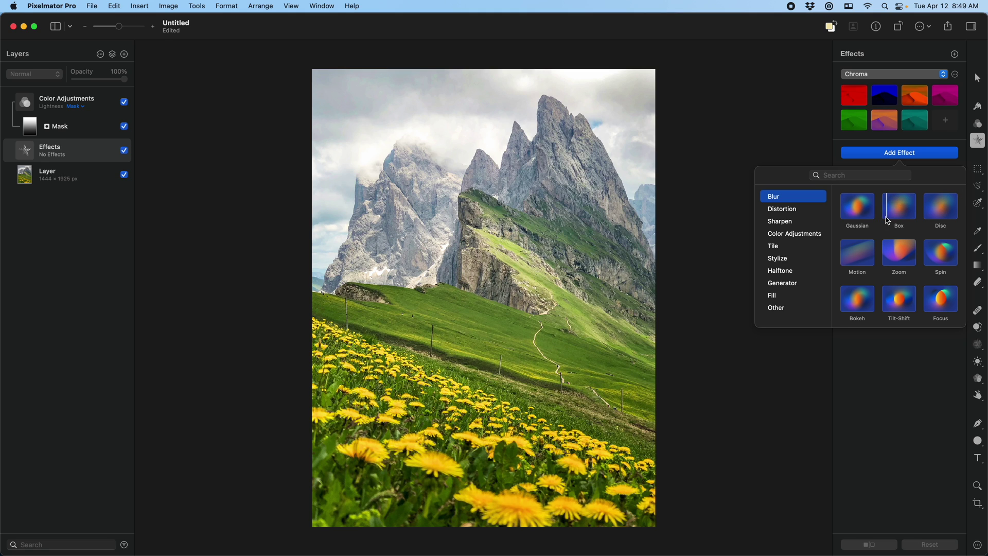
left_click(857, 218)
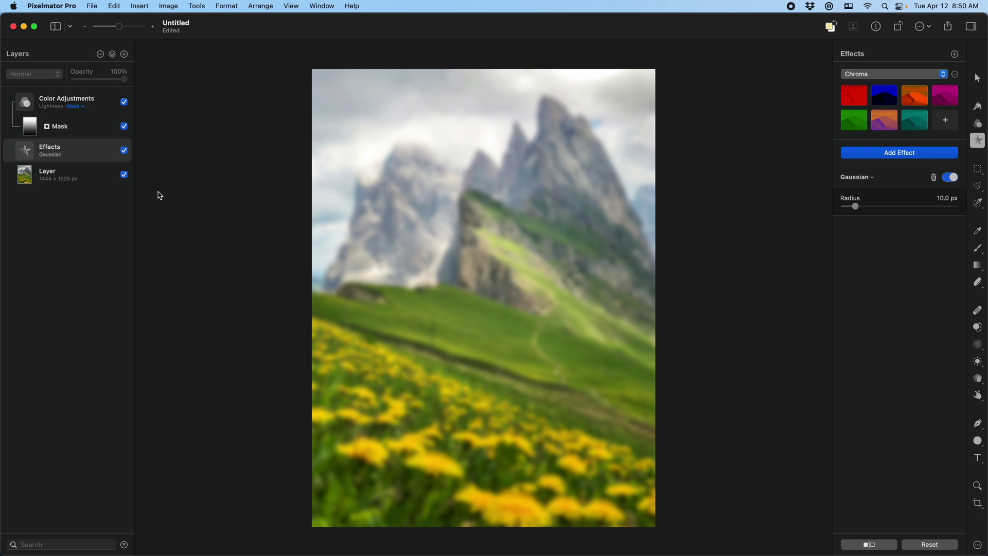
Step: Mask the Effects layer with a bottom-up gradient so only the foreground dandelions blur
right_click(81, 157)
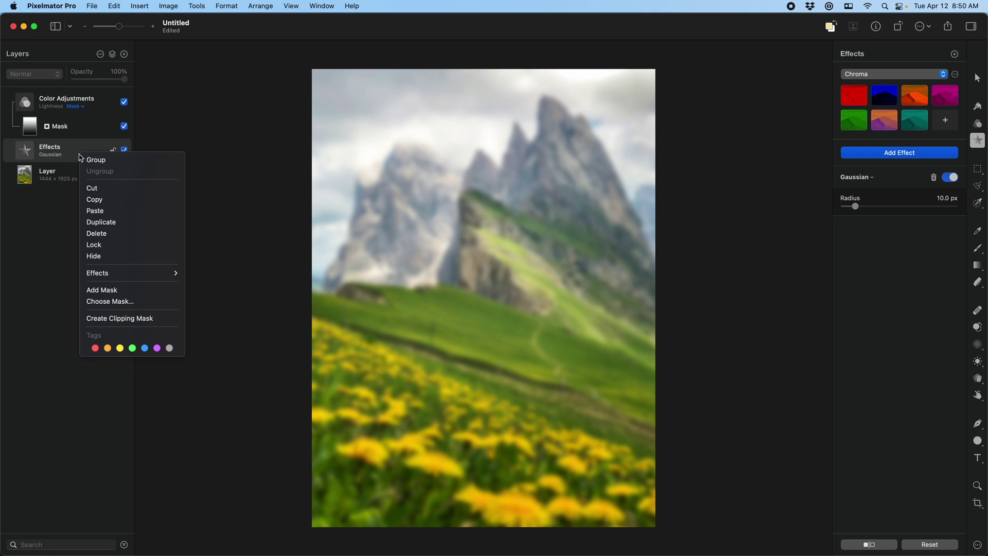
left_click(112, 291)
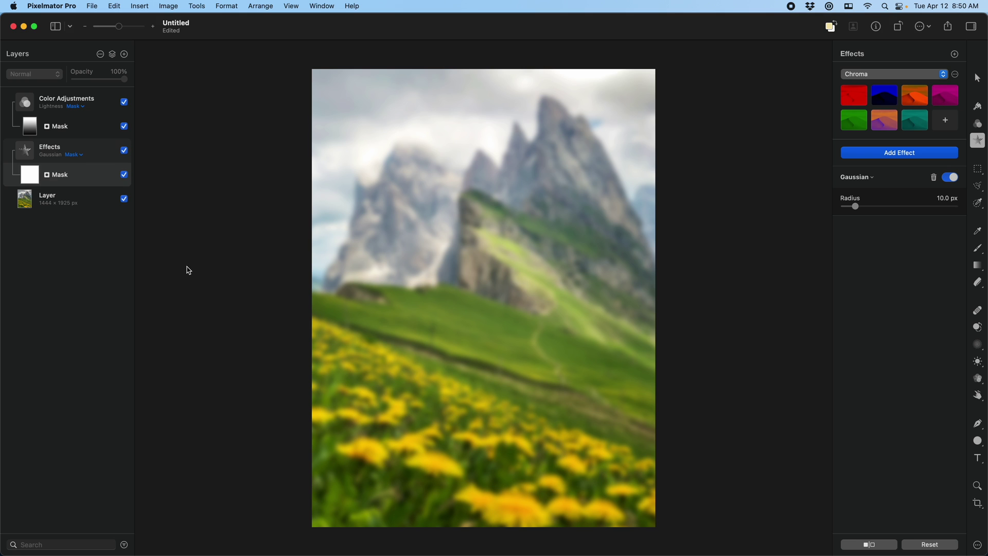
key("g")
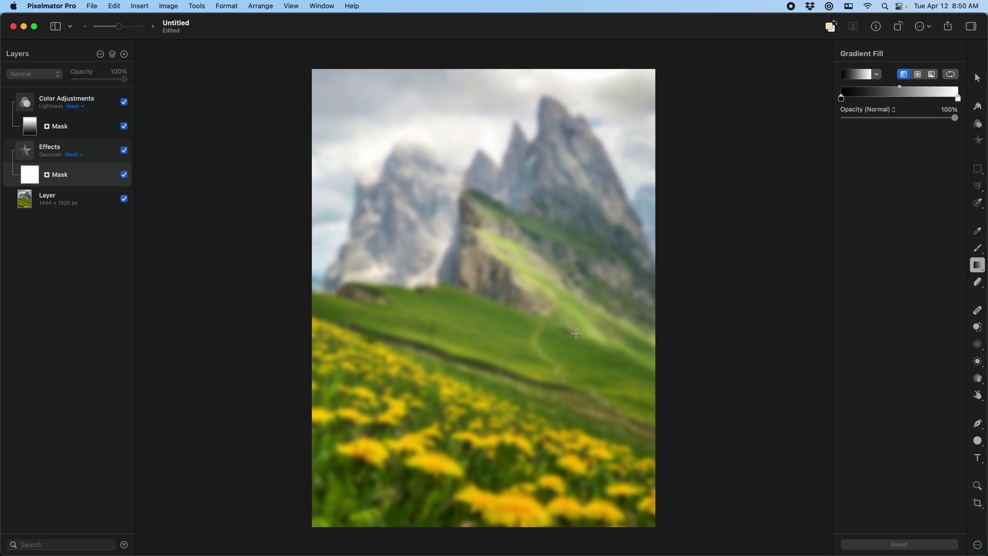
left_click_drag(517, 323, 483, 490)
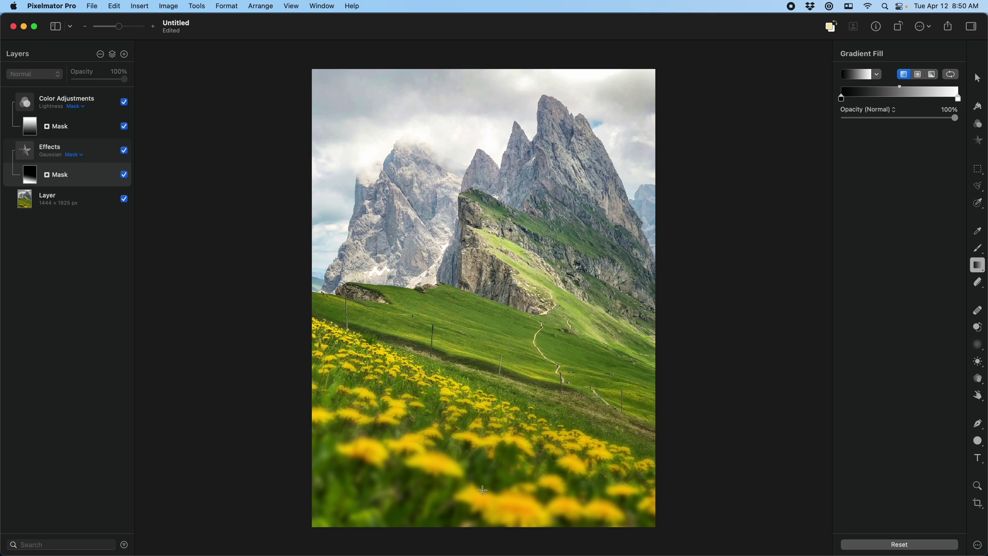
left_click(59, 156)
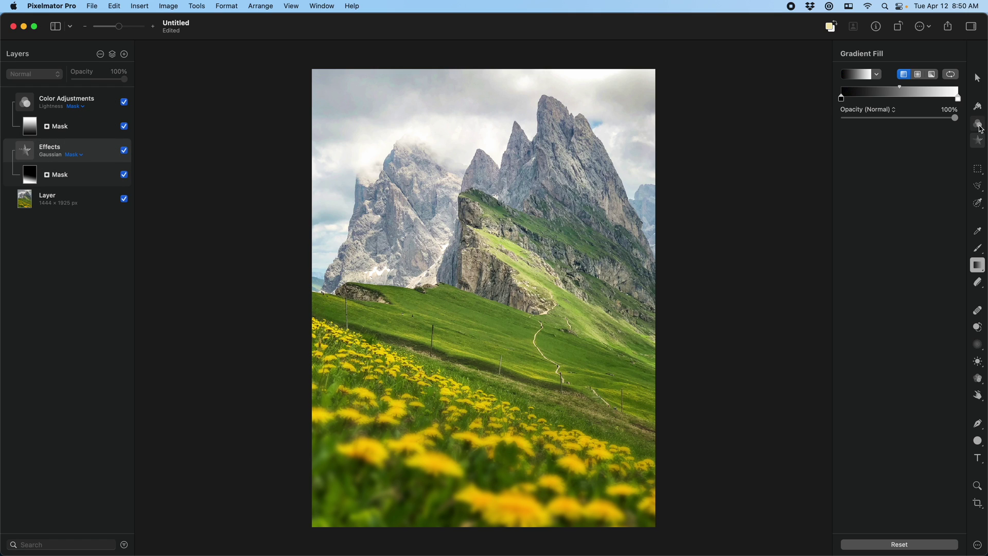
Step: Lower the blur radius to 4.1 px, move the photo up to -22, -145 px, and compare
left_click(972, 143)
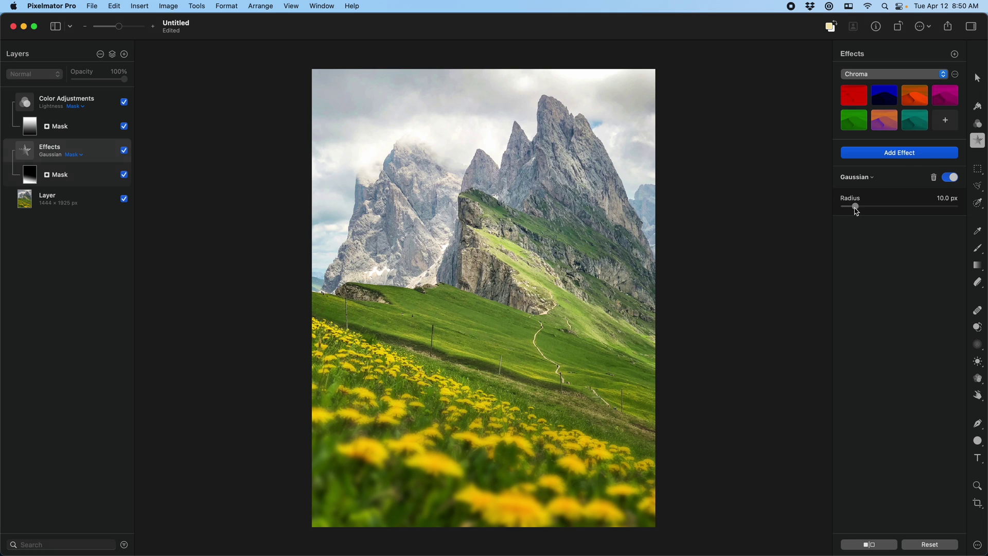
mouse_move(856, 207)
left_mouse_down()
mouse_move(895, 208)
mouse_move(850, 208)
left_mouse_up()
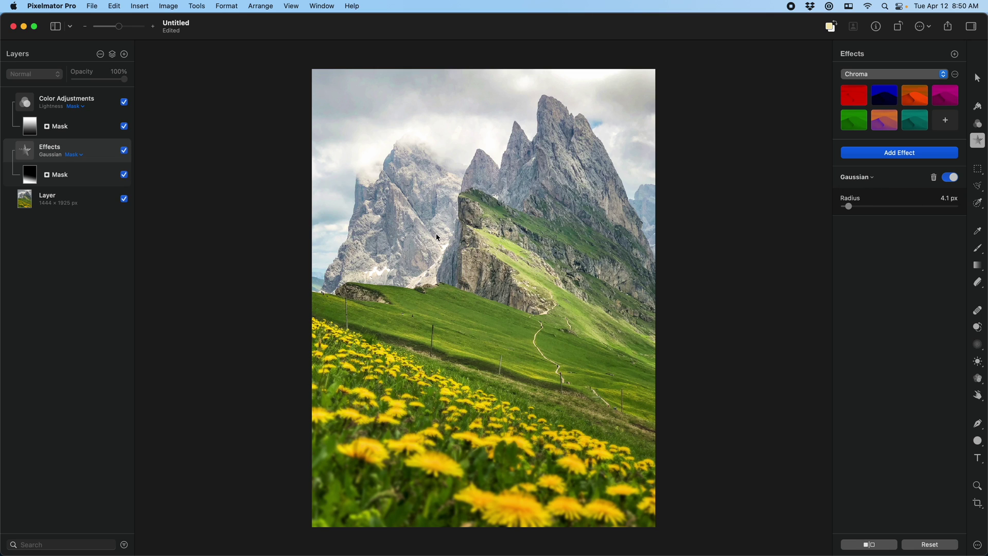
left_click(40, 207)
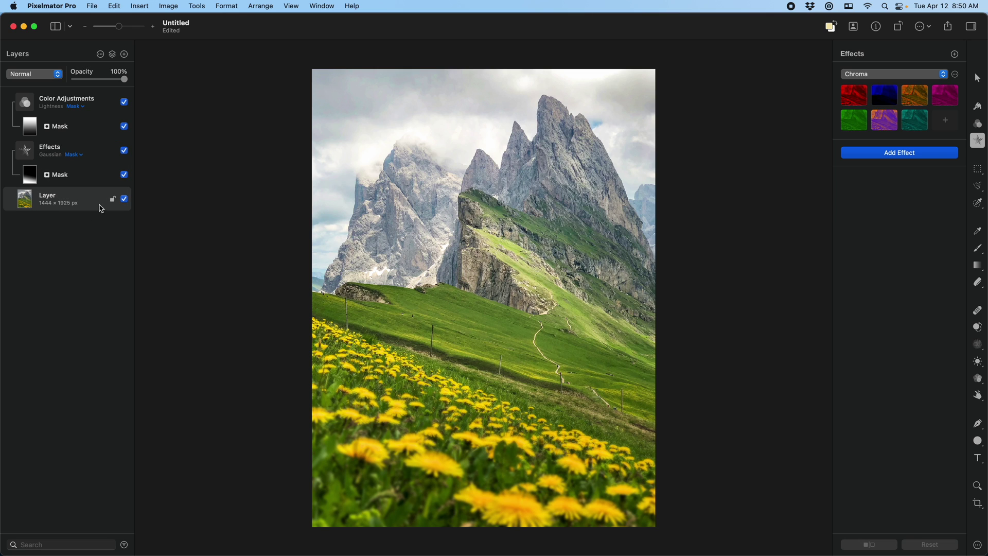
key("v")
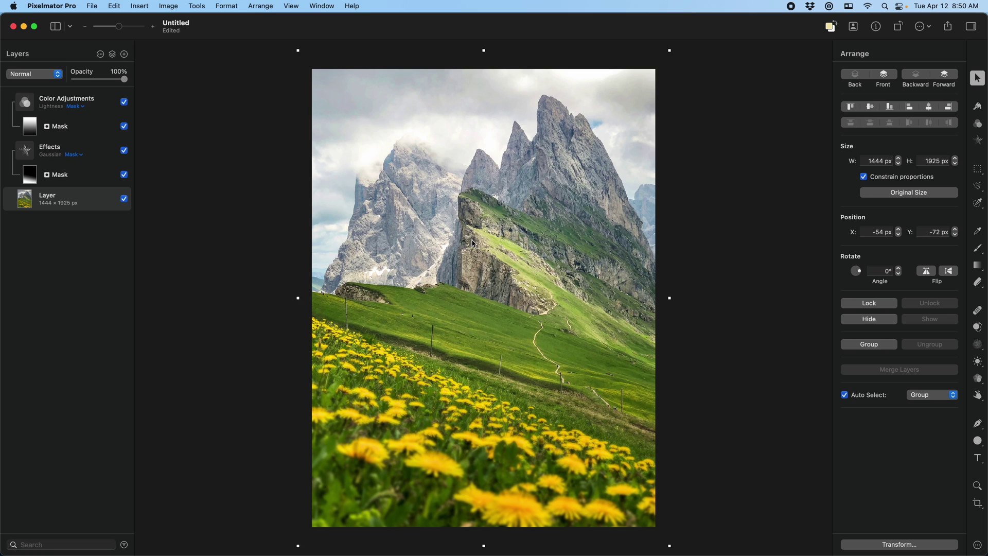
mouse_move(473, 238)
left_mouse_down()
mouse_move(473, 226)
mouse_move(504, 228)
mouse_move(482, 227)
left_mouse_up()
left_click(124, 152)
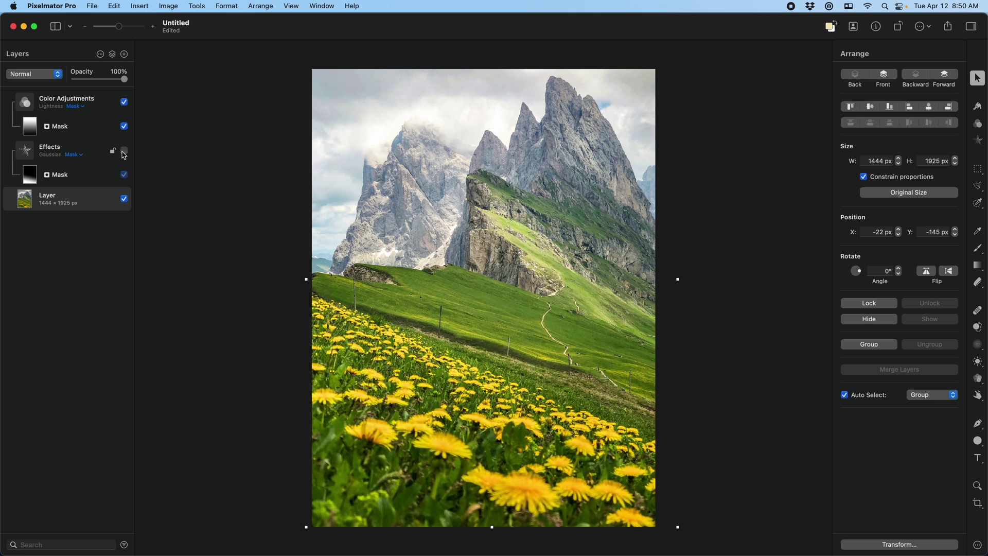
left_click(124, 153)
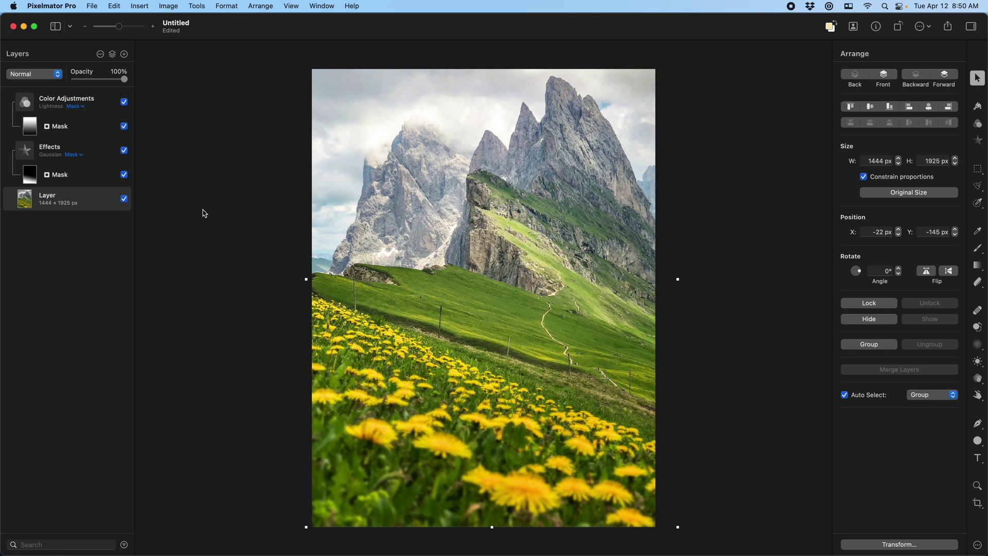